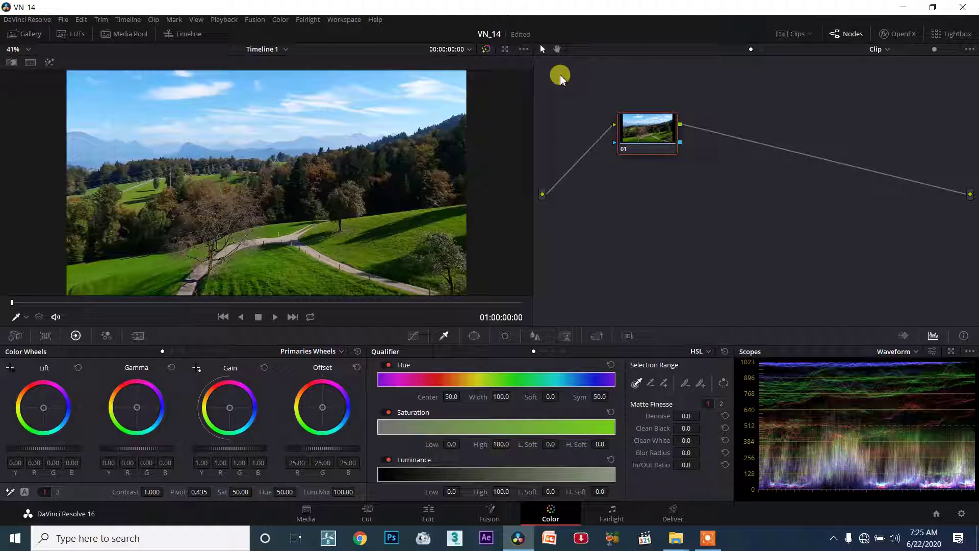
# Step: Look through the Curves types and qualifier modes, keeping the HSL qualifier selected
pyautogui.click(413, 336)
pyautogui.click(446, 336)
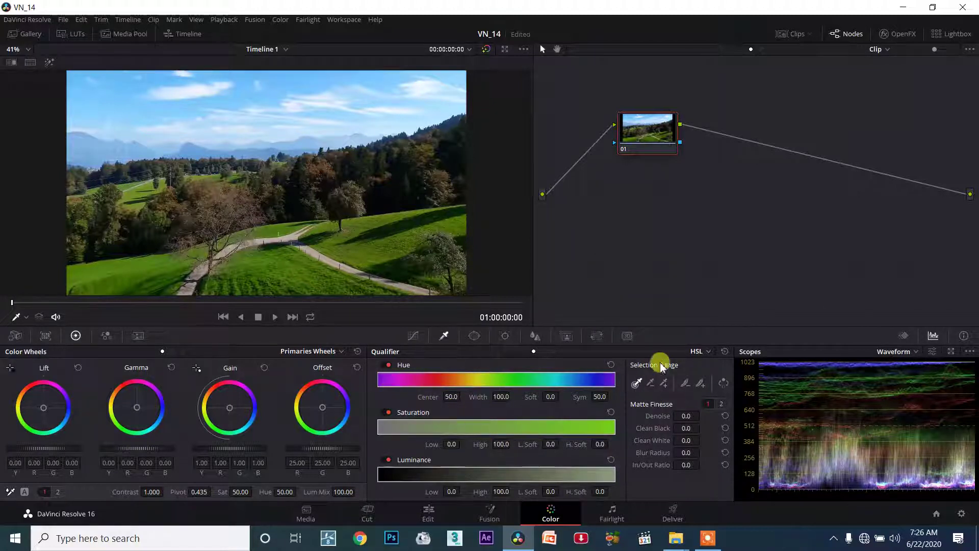
pyautogui.click(701, 352)
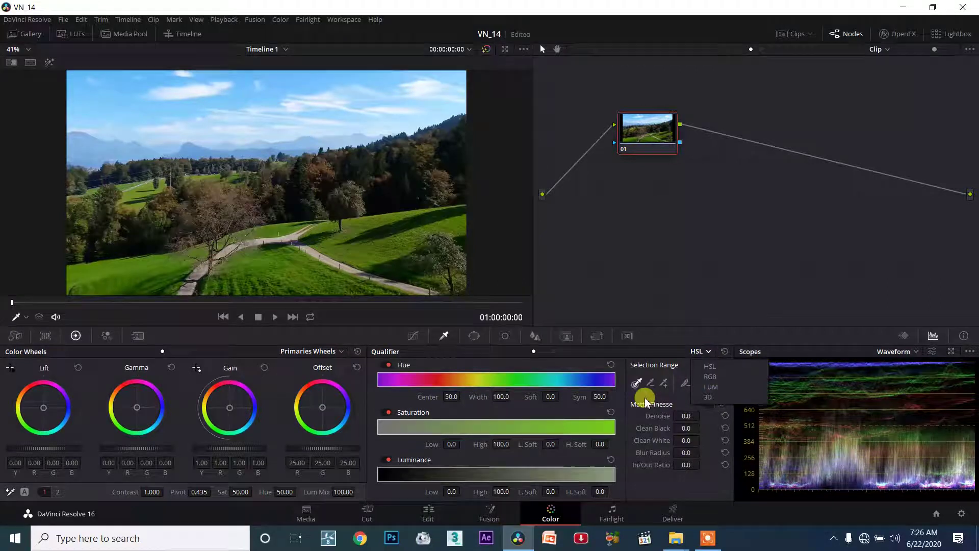
pyautogui.click(685, 265)
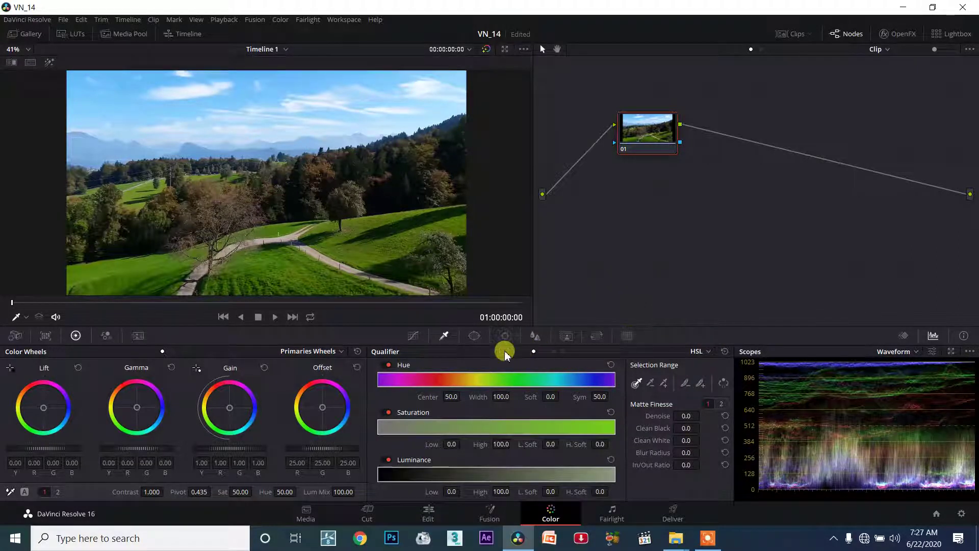
pyautogui.click(413, 335)
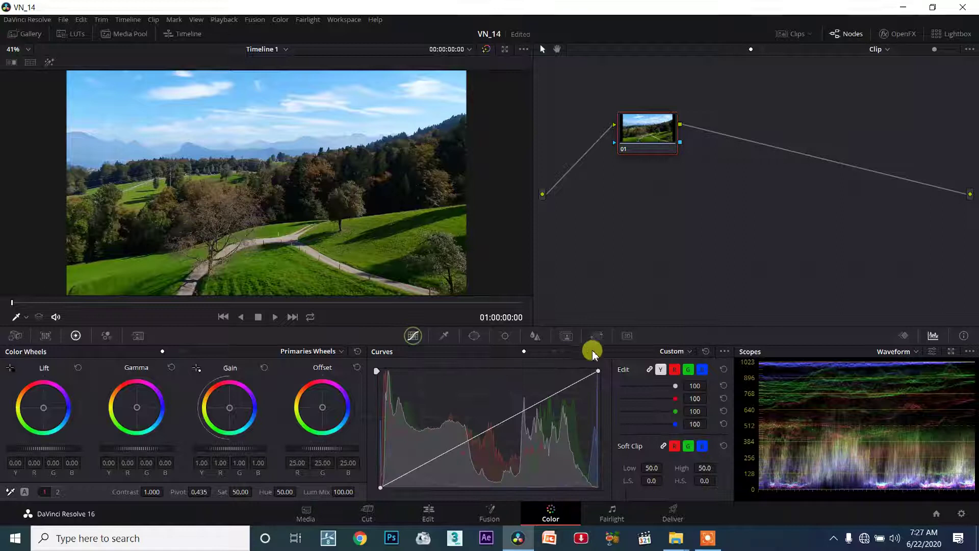
pyautogui.click(676, 351)
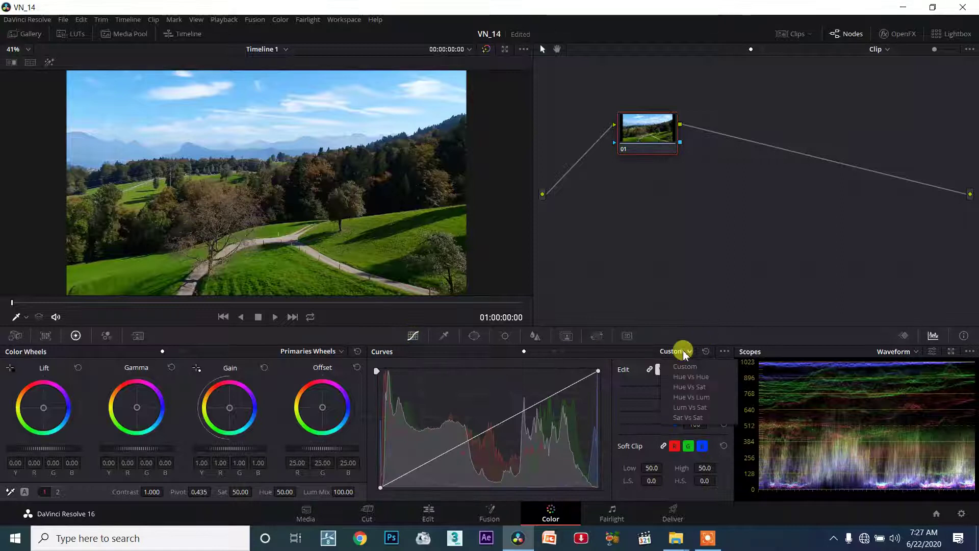
pyautogui.click(411, 337)
pyautogui.click(691, 350)
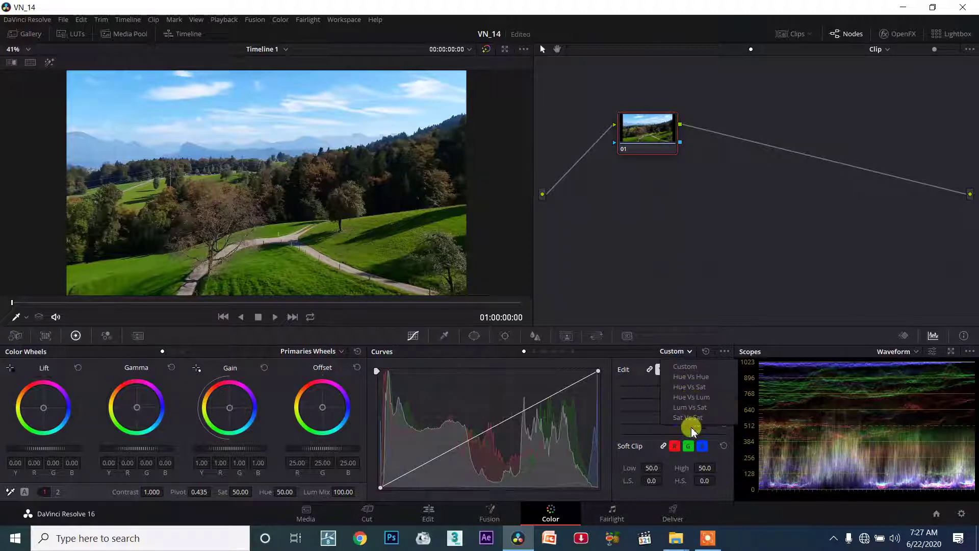
pyautogui.click(455, 337)
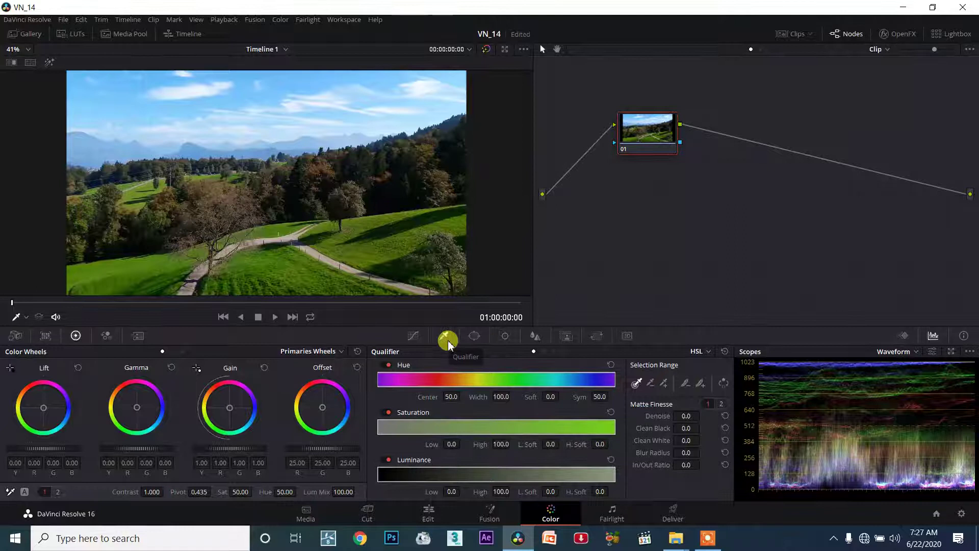
# Step: Keep HSL mode with the saturation and hue qualifier ranges enabled
pyautogui.click(708, 352)
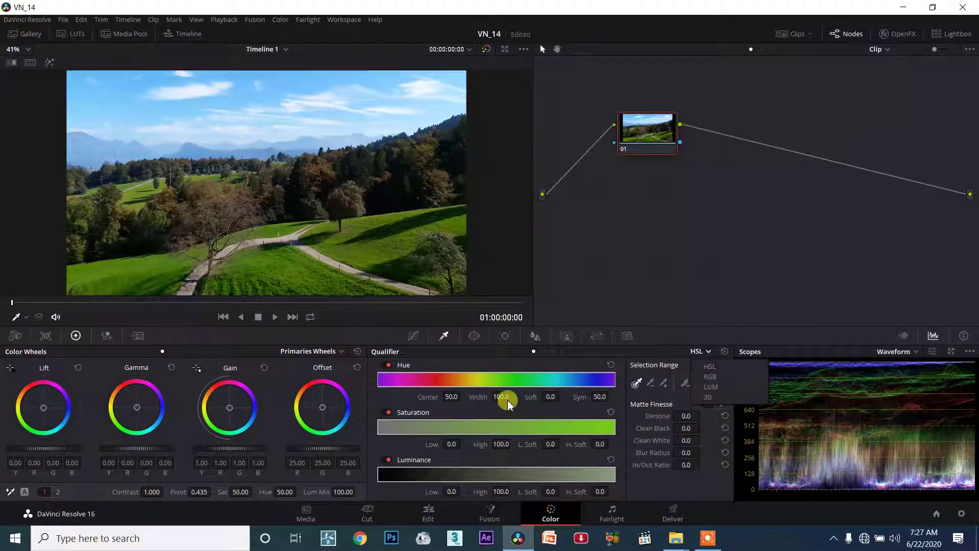
pyautogui.click(414, 368)
pyautogui.click(415, 412)
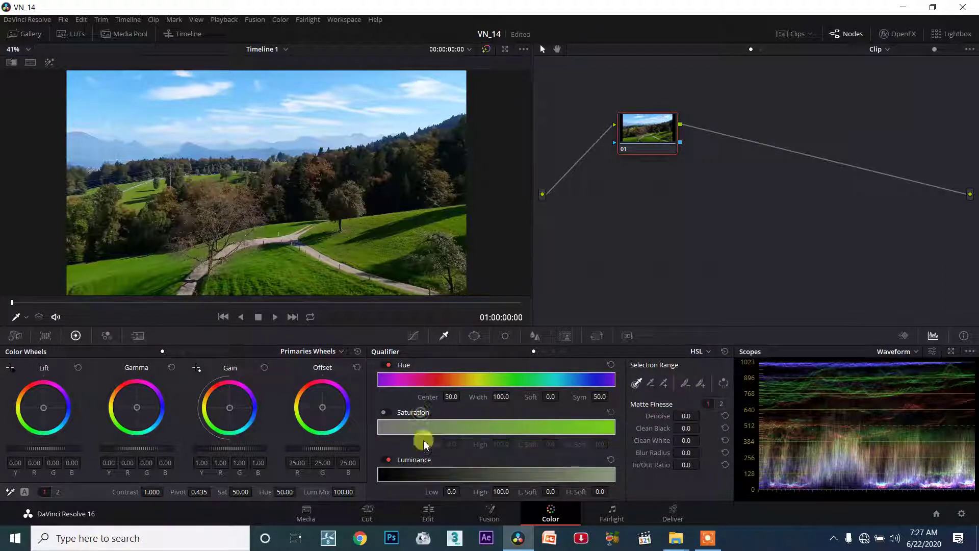
pyautogui.click(422, 415)
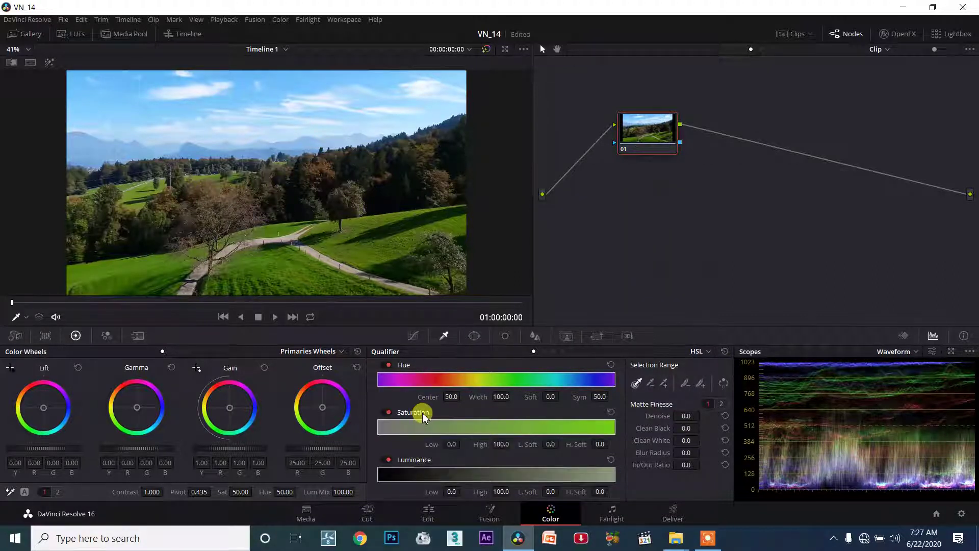
pyautogui.click(402, 364)
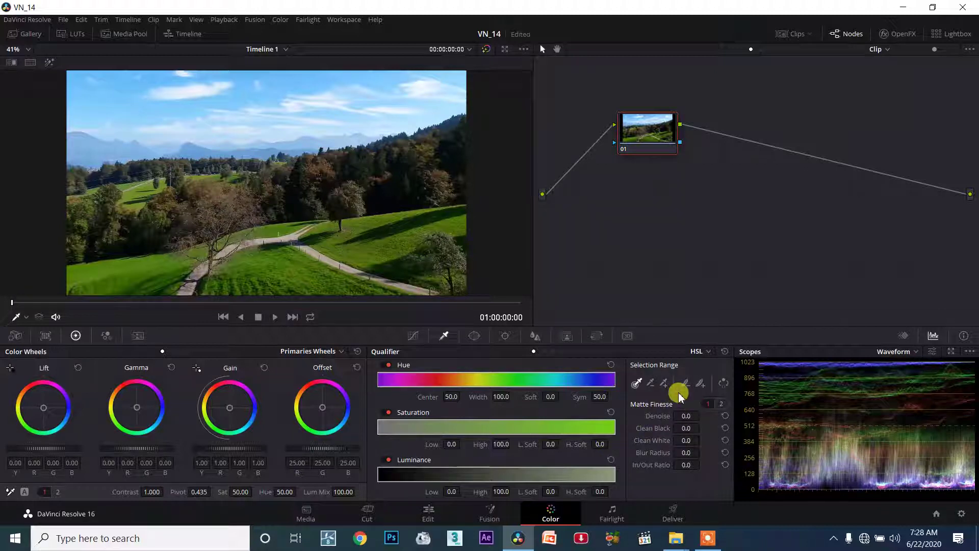
# Step: Check the Matte Finesse pages, then play the landscape clip and return to its start
pyautogui.click(722, 405)
pyautogui.click(709, 403)
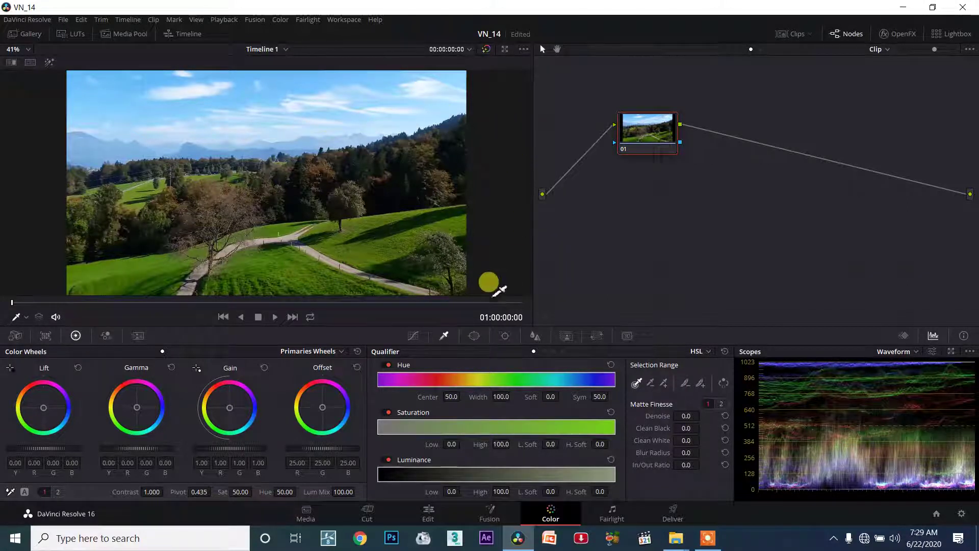
pyautogui.click(274, 318)
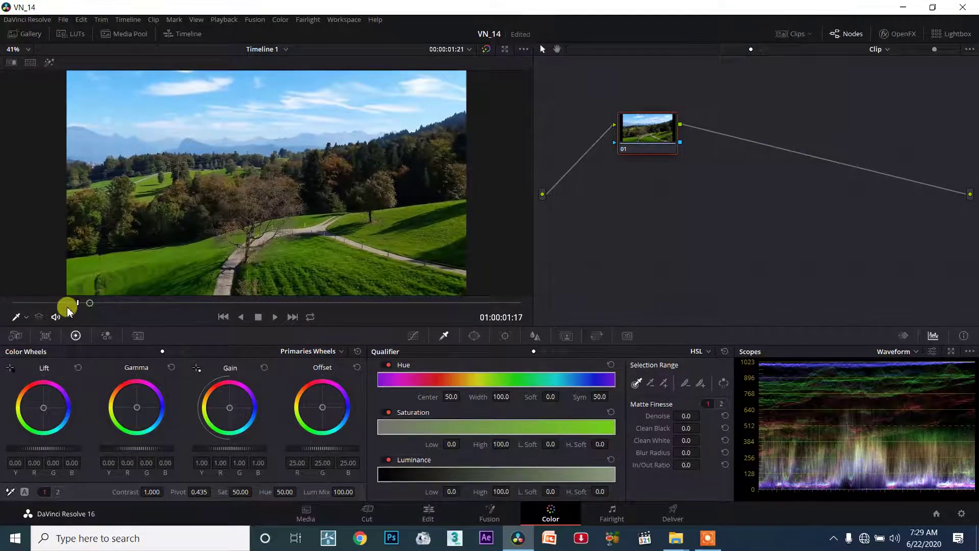
pyautogui.click(11, 303)
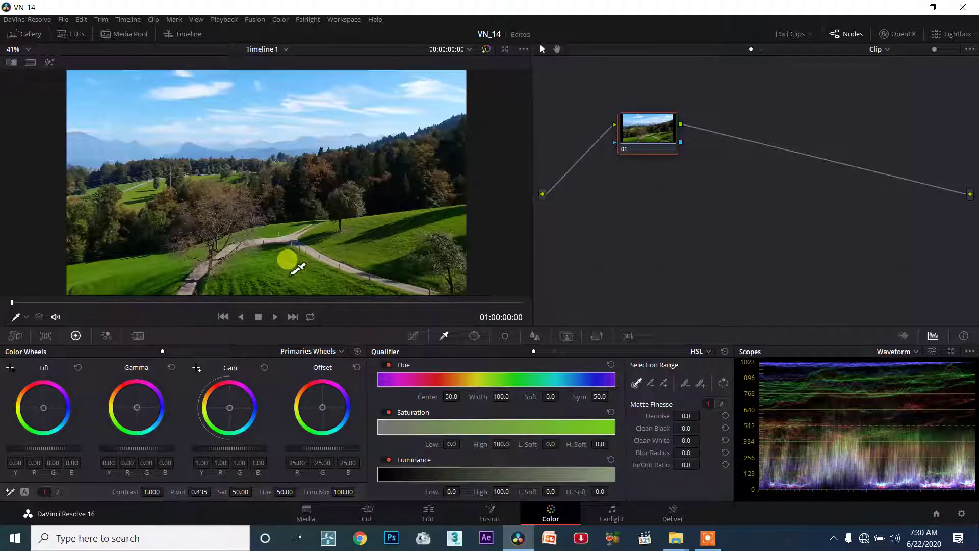
# Step: Sample the grass with the qualifier eyedropper for hue 55.4, width 6.5, luminance 47.4–67.0
pyautogui.click(292, 273)
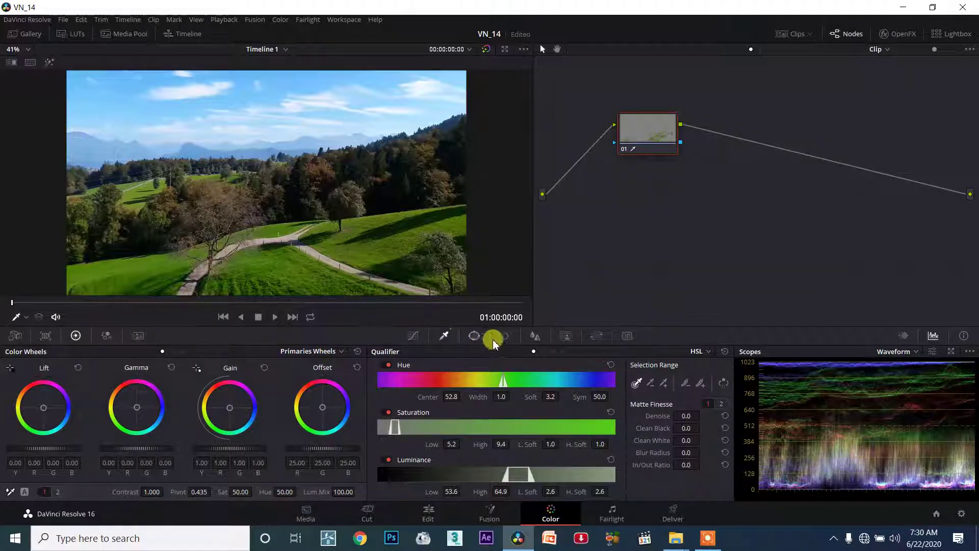
pyautogui.click(725, 352)
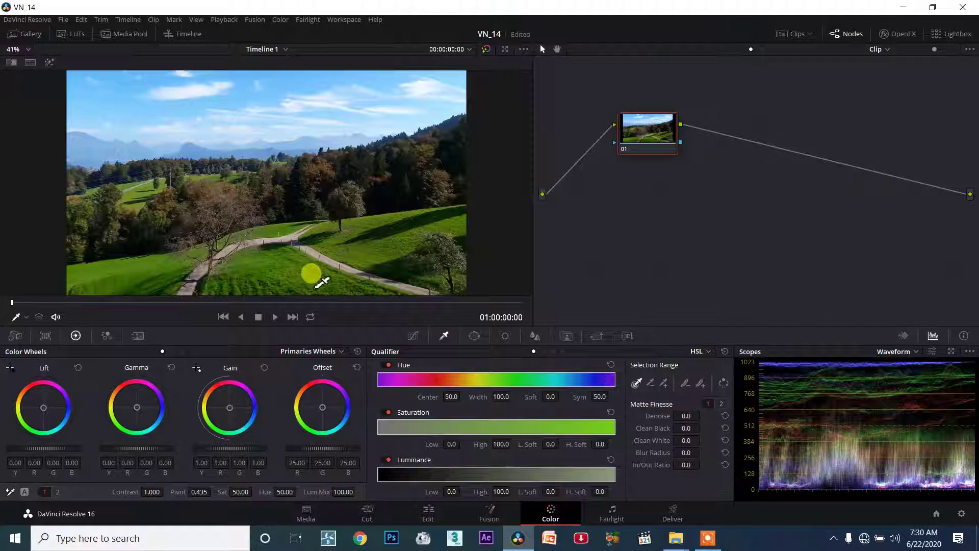
pyautogui.click(306, 278)
pyautogui.moveTo(290, 261); pyautogui.dragTo(251, 267)
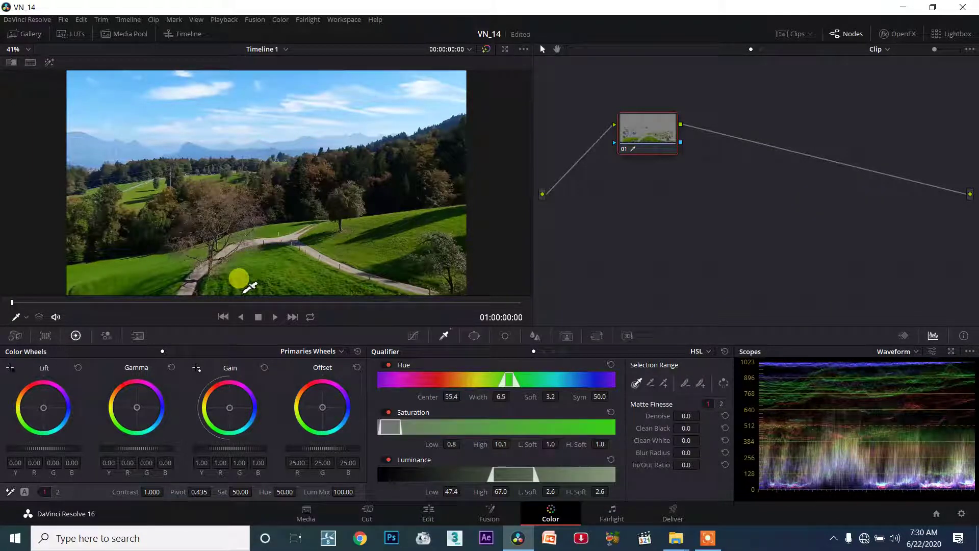
pyautogui.click(332, 285)
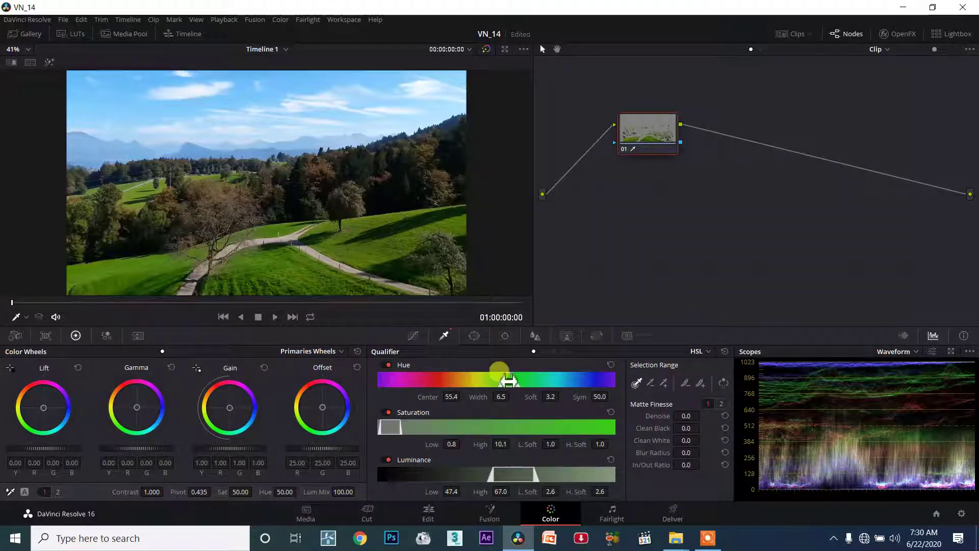
# Step: Zoom into the node graph and shift node 01 slightly right
pyautogui.scroll(1, 654, 147)
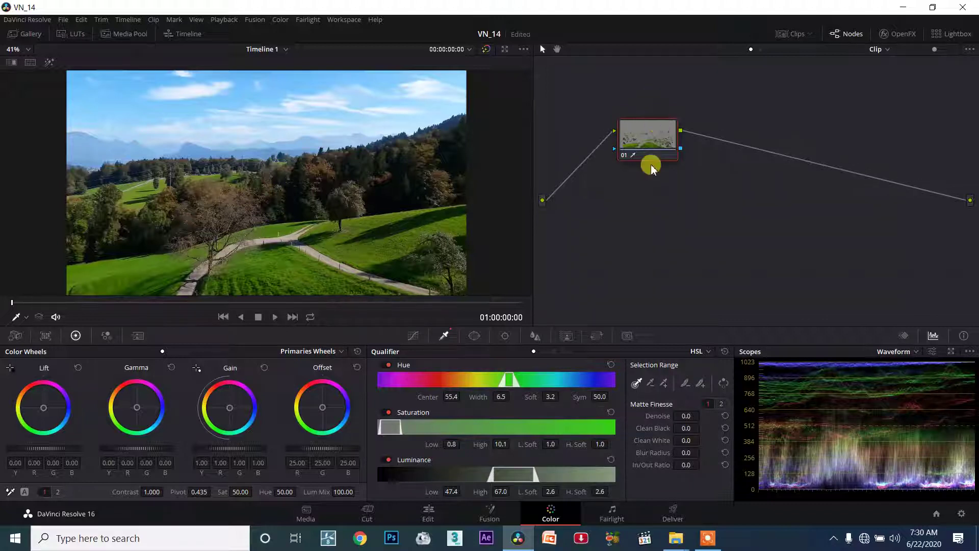
pyautogui.moveTo(934, 49); pyautogui.dragTo(953, 49)
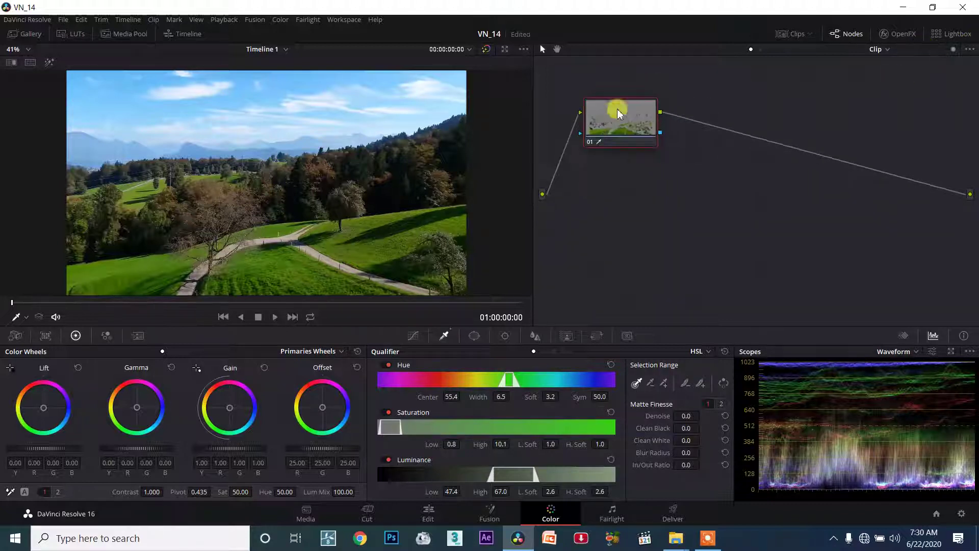
pyautogui.moveTo(627, 113); pyautogui.dragTo(659, 116)
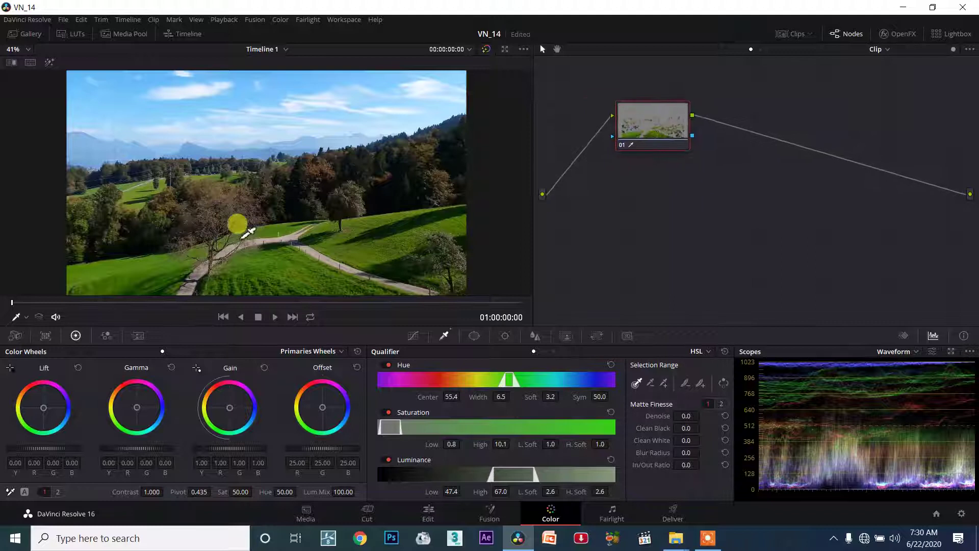
# Step: Show the matte highlight and add more grass areas with the picker-add eyedropper
pyautogui.click(49, 64)
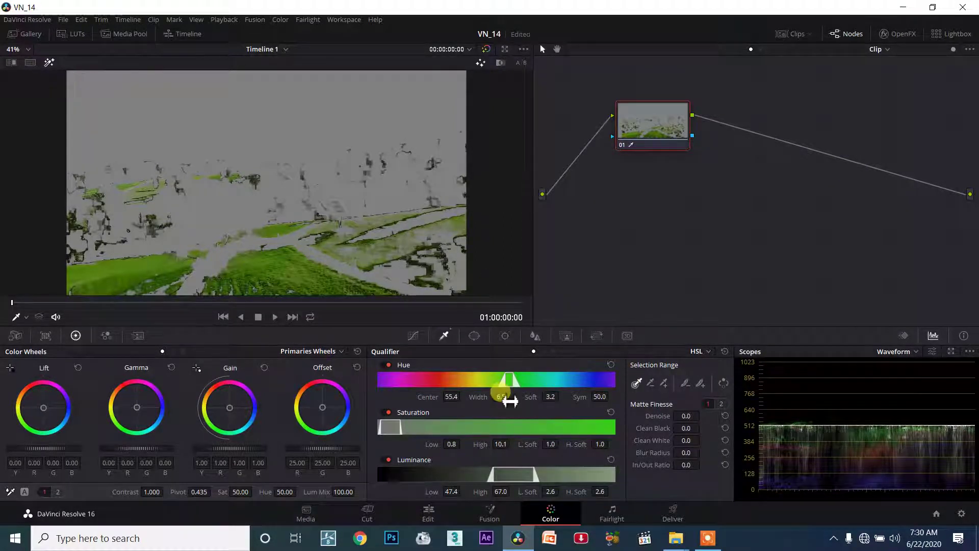
pyautogui.click(664, 383)
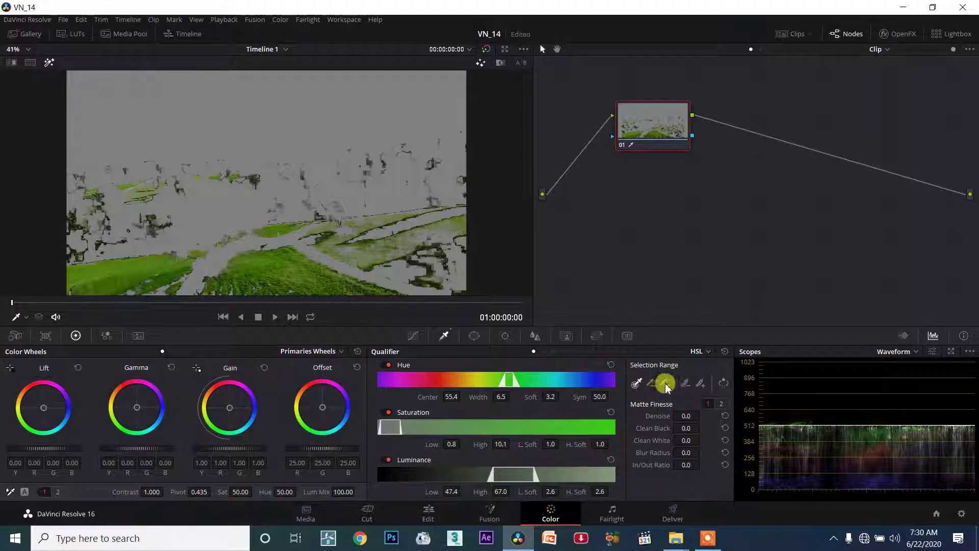
pyautogui.moveTo(359, 254); pyautogui.dragTo(370, 227)
pyautogui.moveTo(147, 275)
pyautogui.mouseDown()
pyautogui.moveTo(229, 284)
pyautogui.moveTo(346, 241)
pyautogui.moveTo(382, 280)
pyautogui.moveTo(564, 397)
pyautogui.moveTo(545, 377)
pyautogui.mouseUp()
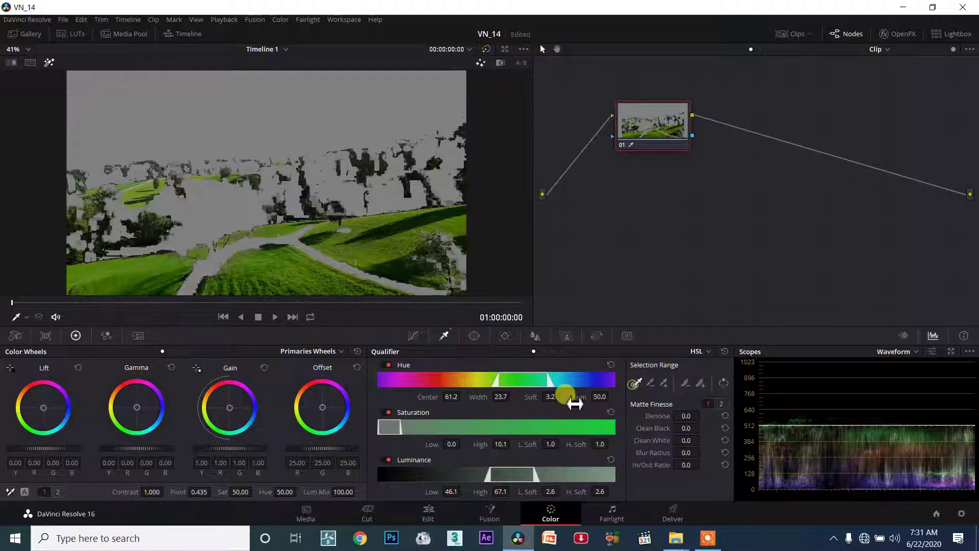
# Step: Drag the hue range until it centres on 58.6 with width 20.3
pyautogui.moveTo(547, 383)
pyautogui.mouseDown()
pyautogui.moveTo(550, 392)
pyautogui.moveTo(506, 384)
pyautogui.mouseUp()
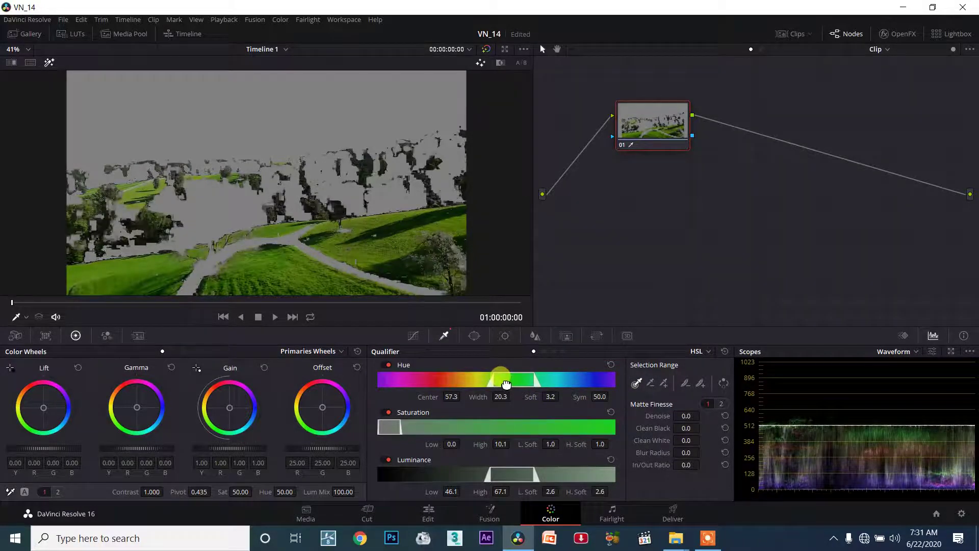
pyautogui.moveTo(501, 381)
pyautogui.mouseDown()
pyautogui.moveTo(416, 389)
pyautogui.moveTo(464, 380)
pyautogui.moveTo(442, 382)
pyautogui.moveTo(448, 376)
pyautogui.moveTo(531, 397)
pyautogui.moveTo(586, 391)
pyautogui.moveTo(486, 423)
pyautogui.moveTo(516, 427)
pyautogui.mouseUp()
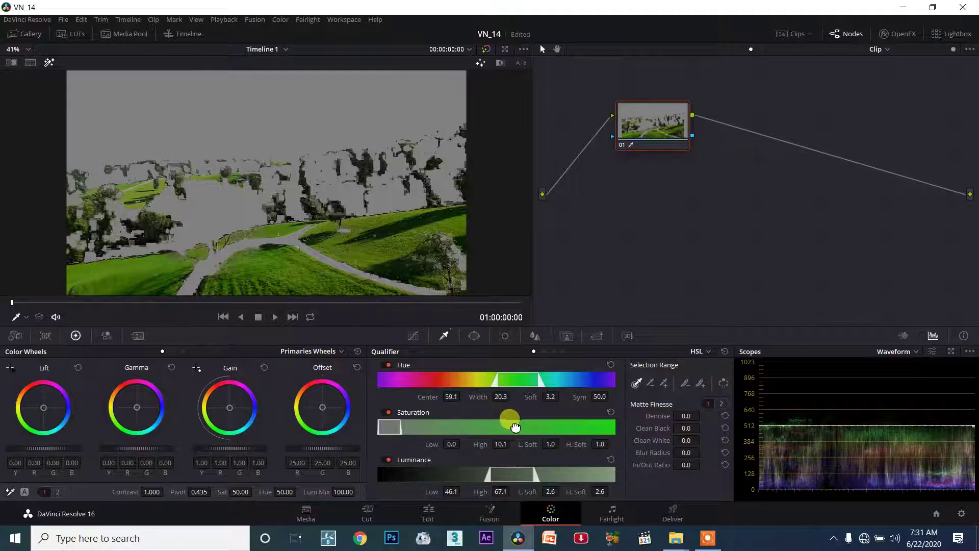
pyautogui.moveTo(531, 381); pyautogui.dragTo(531, 382)
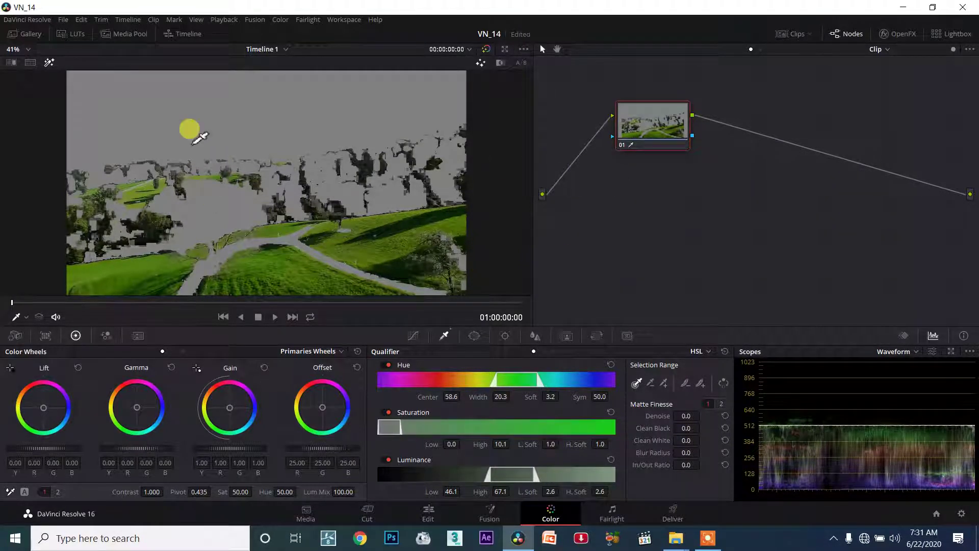
pyautogui.click(49, 64)
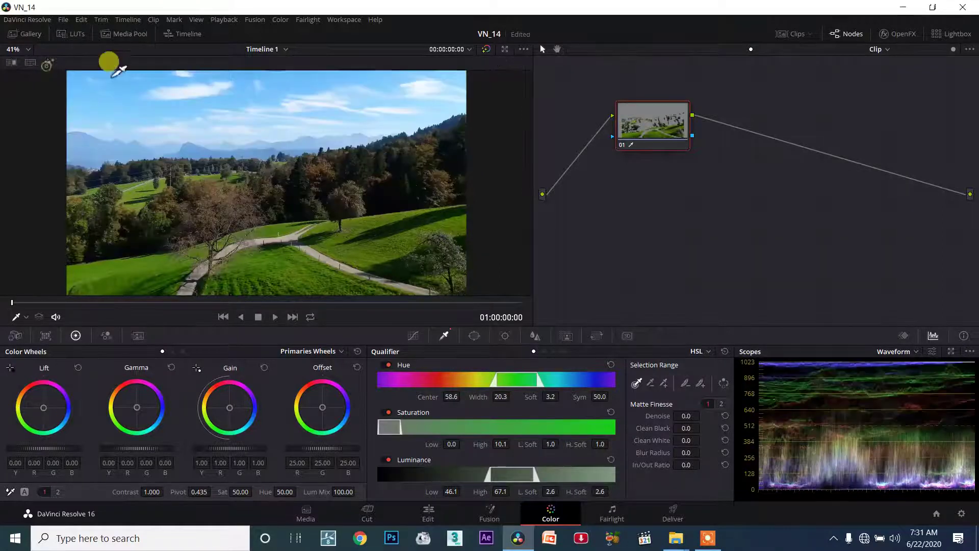
pyautogui.click(484, 51)
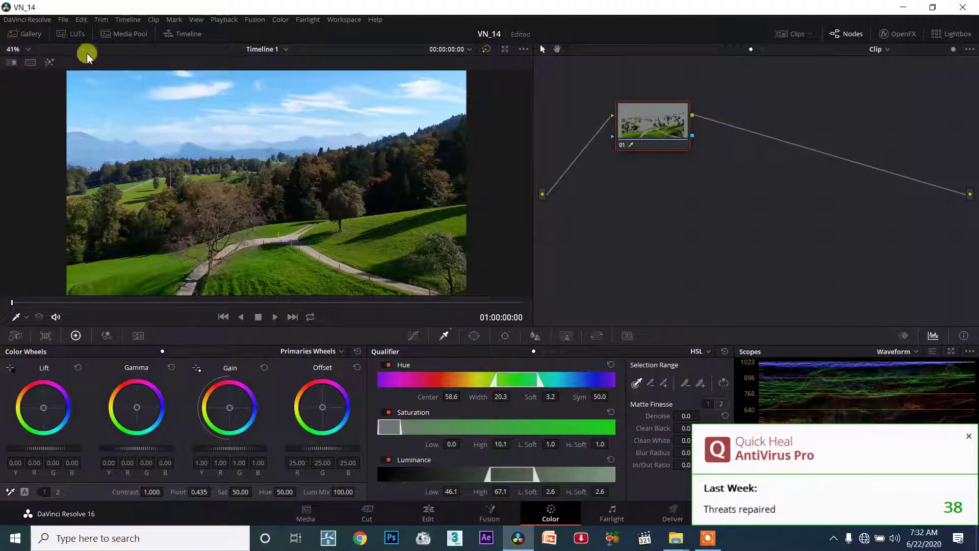
pyautogui.click(49, 62)
pyautogui.click(487, 49)
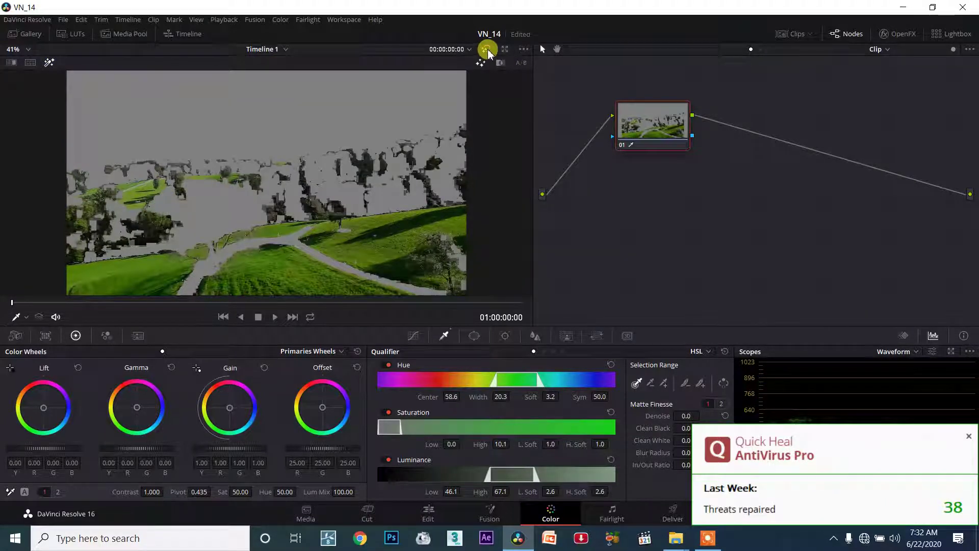
pyautogui.click(487, 51)
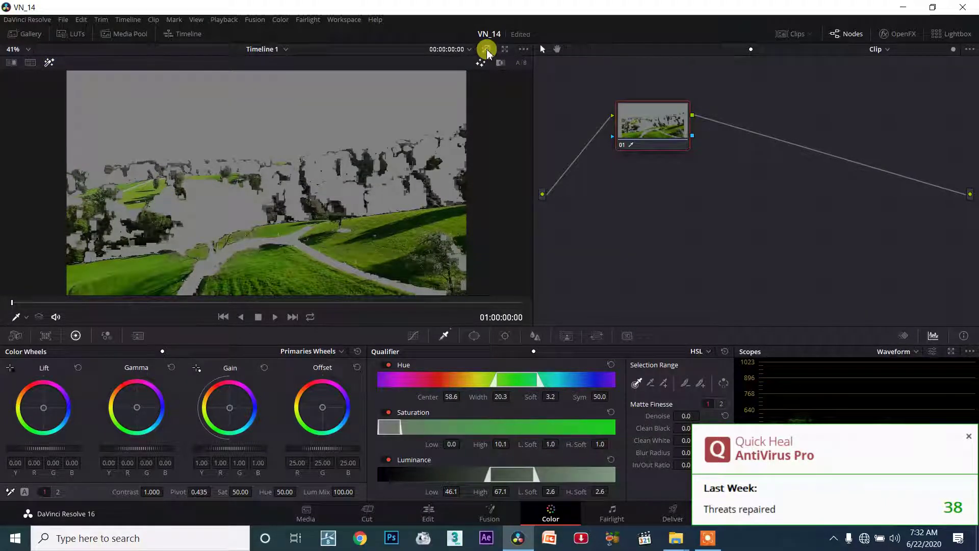
pyautogui.click(967, 443)
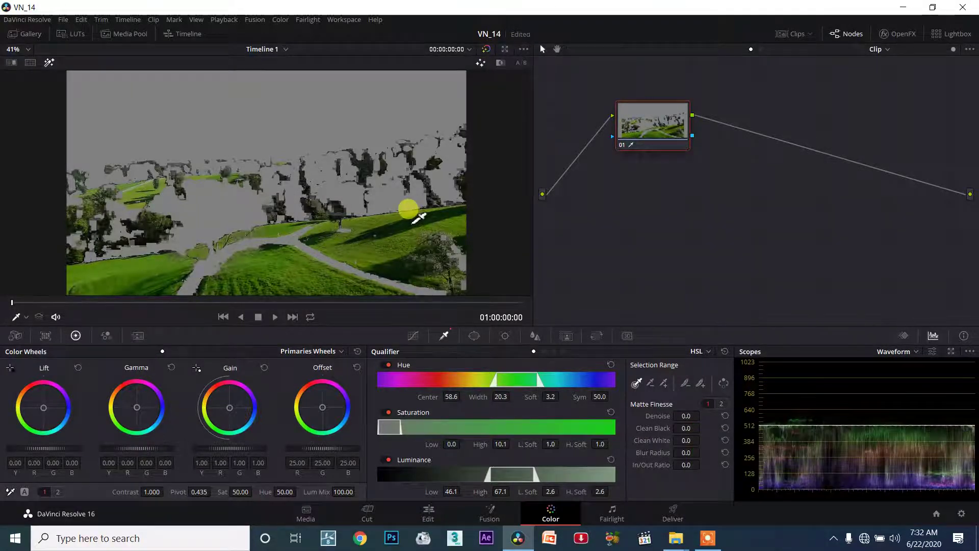
pyautogui.click(470, 50)
# Step: Nudge the hue range and add more grass to the key with the picker-add eyedropper
pyautogui.click(494, 40)
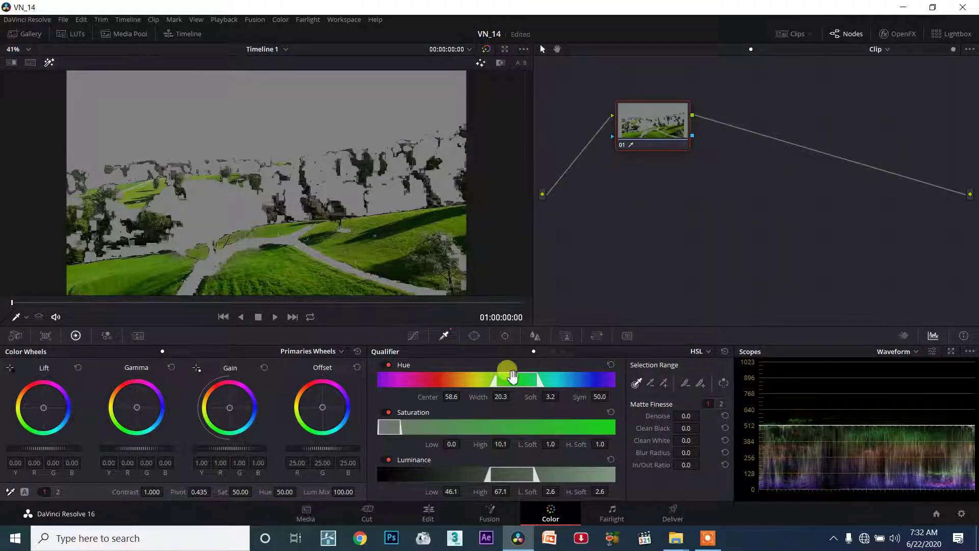
pyautogui.moveTo(514, 381); pyautogui.dragTo(509, 383)
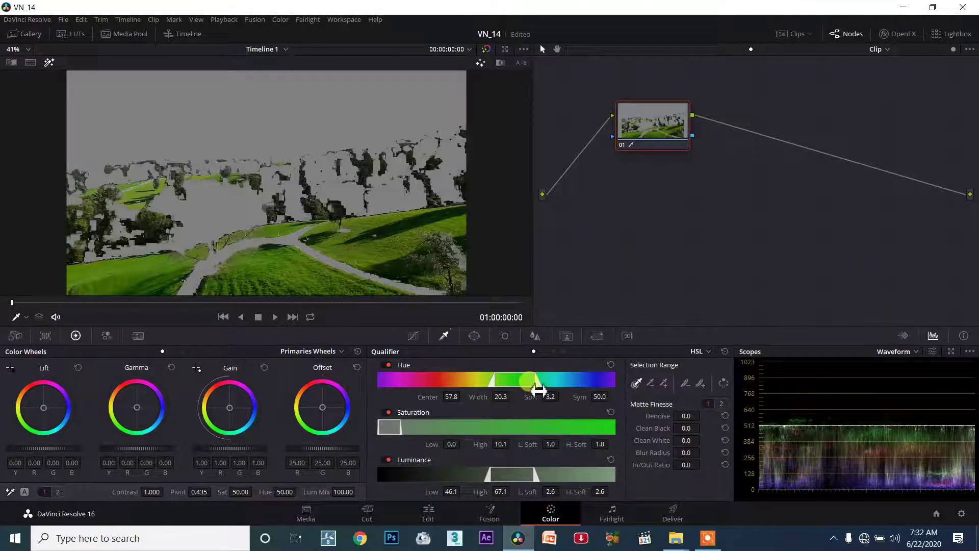
pyautogui.moveTo(523, 385); pyautogui.dragTo(526, 380)
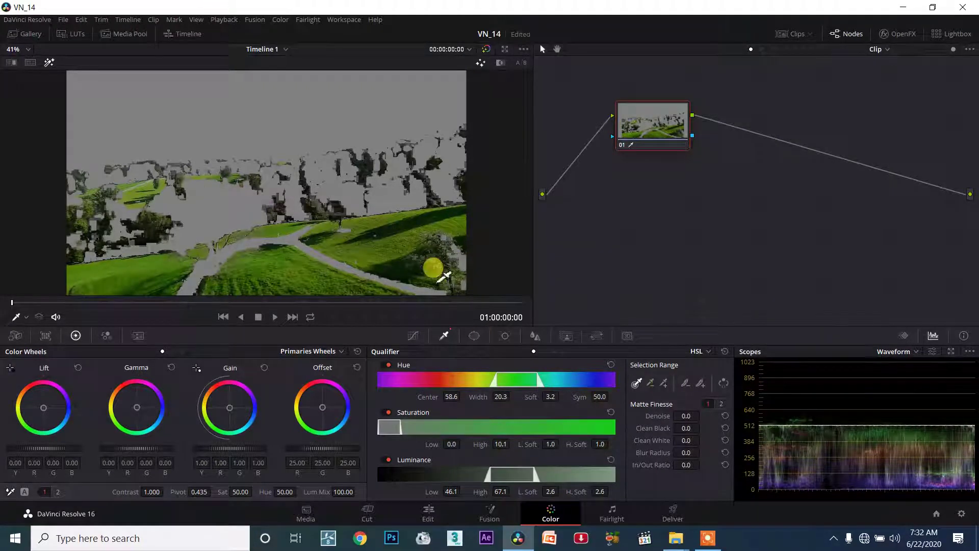
pyautogui.click(701, 383)
pyautogui.moveTo(402, 261); pyautogui.dragTo(386, 281)
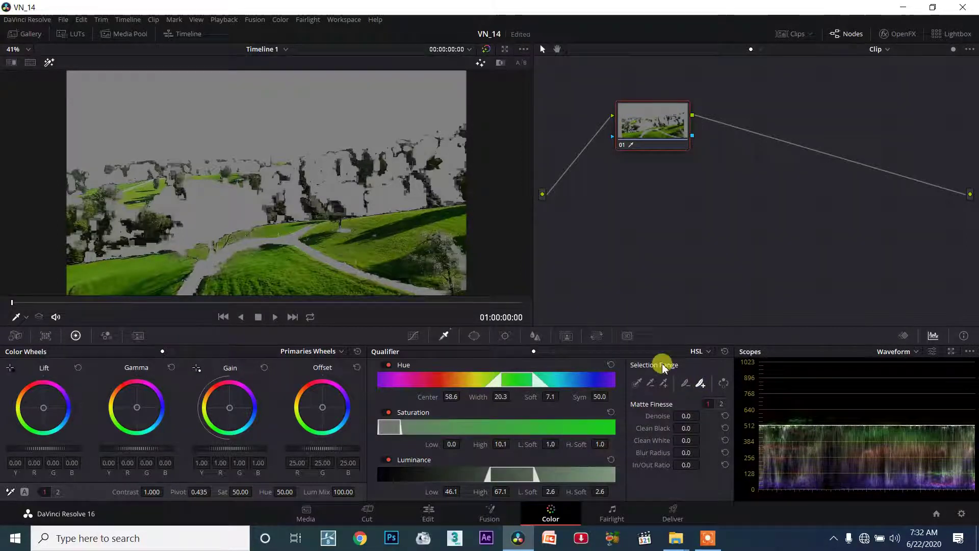
pyautogui.click(690, 380)
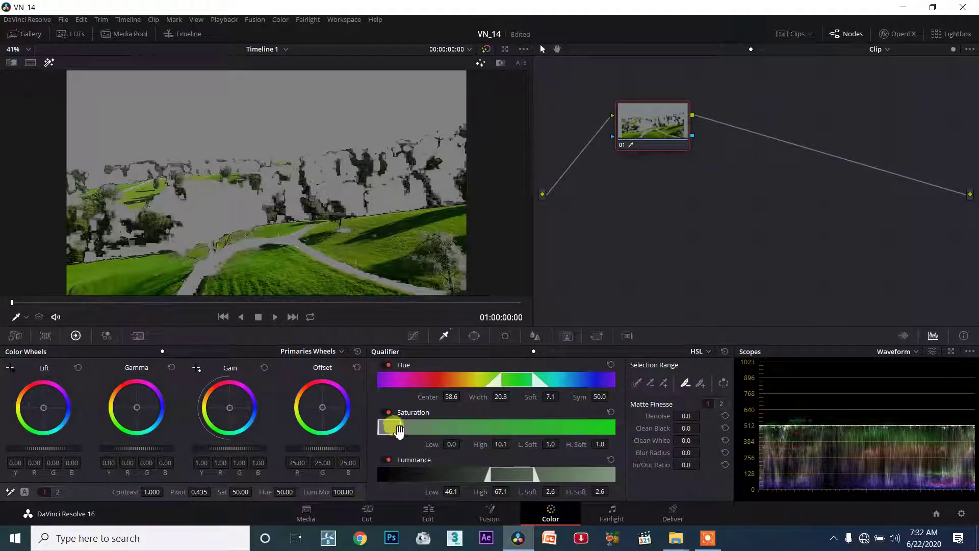
# Step: Limit saturation to 0–8.2 and set luminance to 45.0–66.1
pyautogui.moveTo(406, 434); pyautogui.dragTo(582, 428)
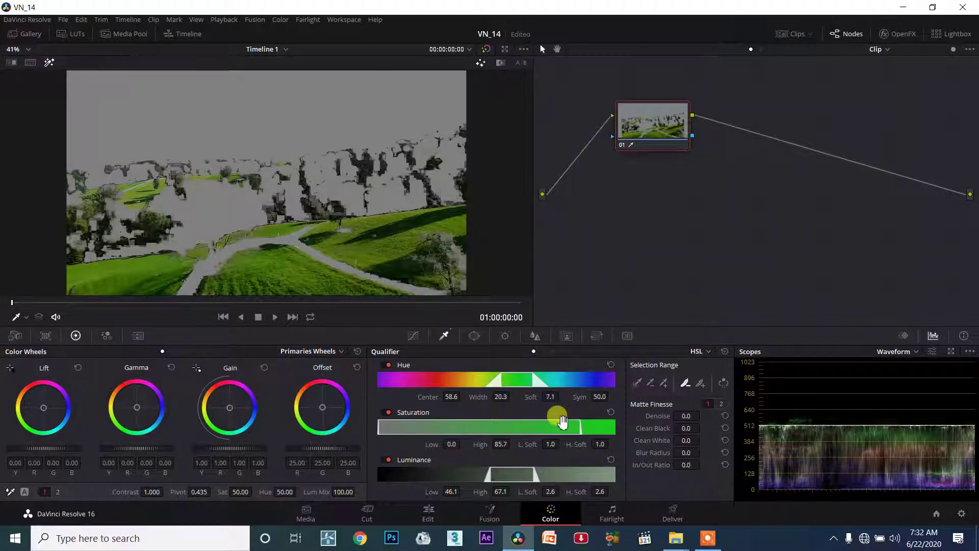
pyautogui.moveTo(581, 428)
pyautogui.mouseDown()
pyautogui.moveTo(426, 440)
pyautogui.moveTo(394, 431)
pyautogui.mouseUp()
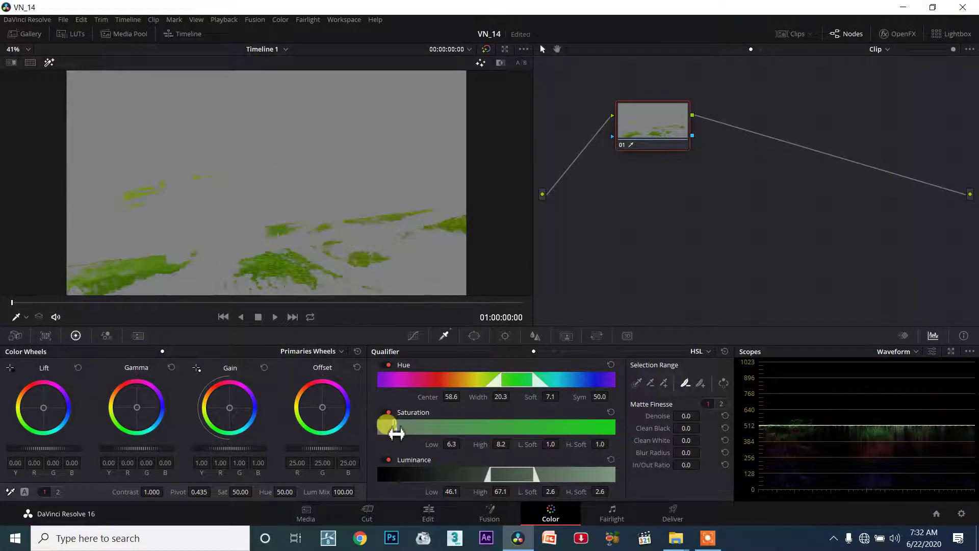
pyautogui.moveTo(395, 429); pyautogui.dragTo(363, 430)
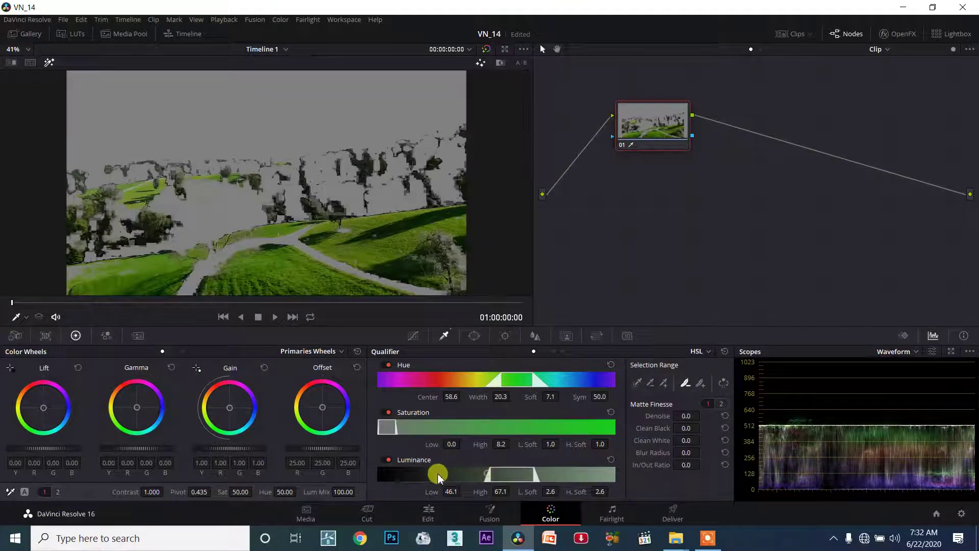
pyautogui.moveTo(507, 478)
pyautogui.mouseDown()
pyautogui.moveTo(520, 469)
pyautogui.moveTo(486, 478)
pyautogui.moveTo(513, 478)
pyautogui.mouseUp()
# Step: In Primaries Bars, set Gain red 1.61, green 0.77, blue 1.18 for orange grass
pyautogui.click(342, 220)
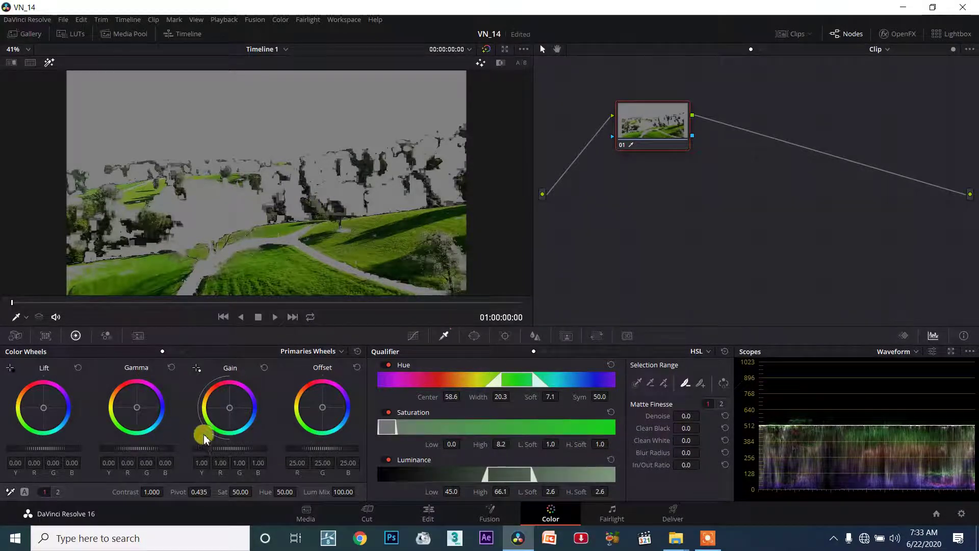
pyautogui.click(341, 352)
pyautogui.click(334, 378)
pyautogui.moveTo(219, 414); pyautogui.dragTo(218, 406)
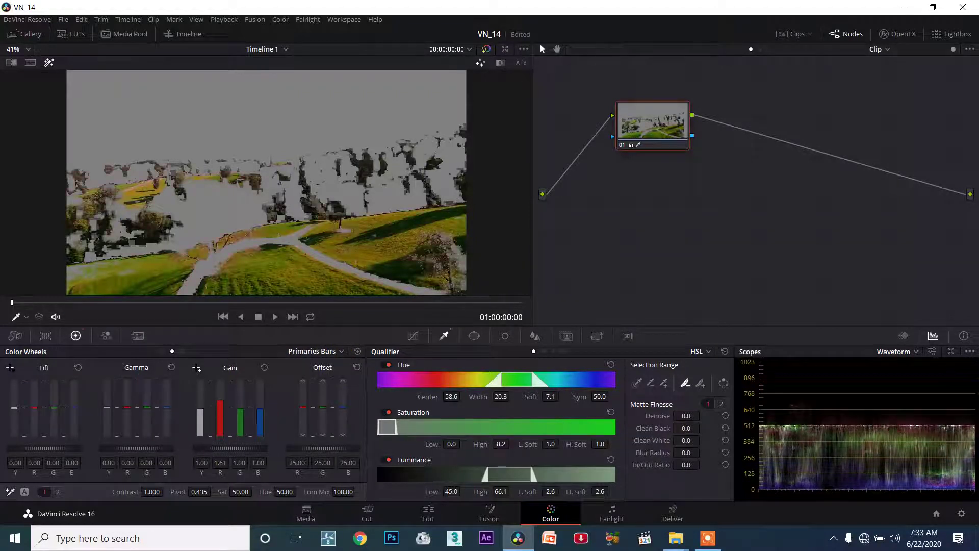
pyautogui.moveTo(238, 410); pyautogui.dragTo(239, 418)
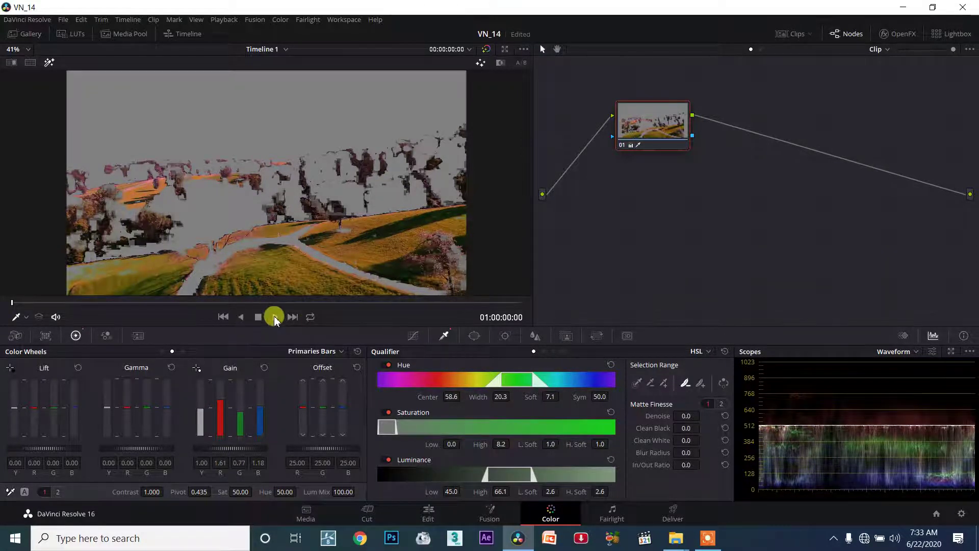
# Step: Play the clip with the highlight off to review the orange grass, then return to 01:00:00:00
pyautogui.click(276, 317)
pyautogui.click(259, 314)
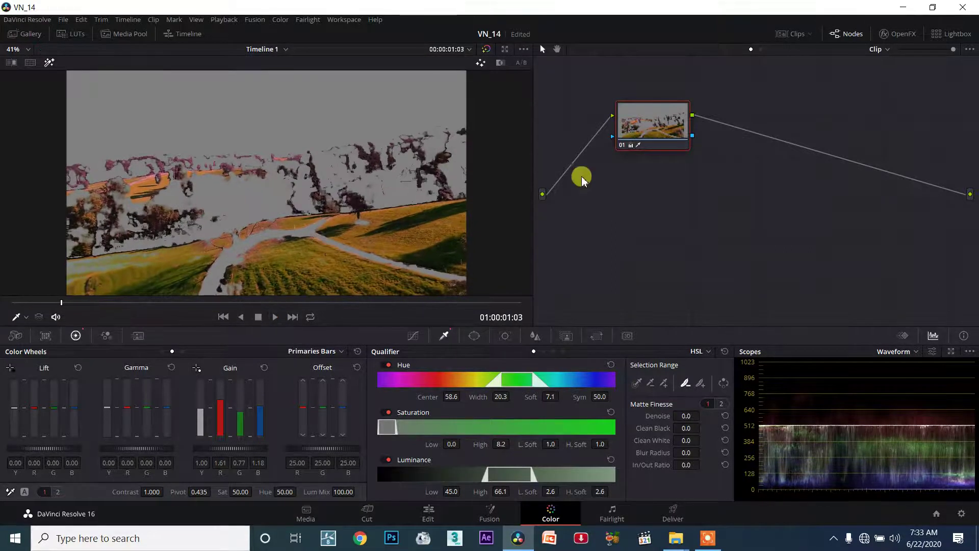
pyautogui.click(49, 62)
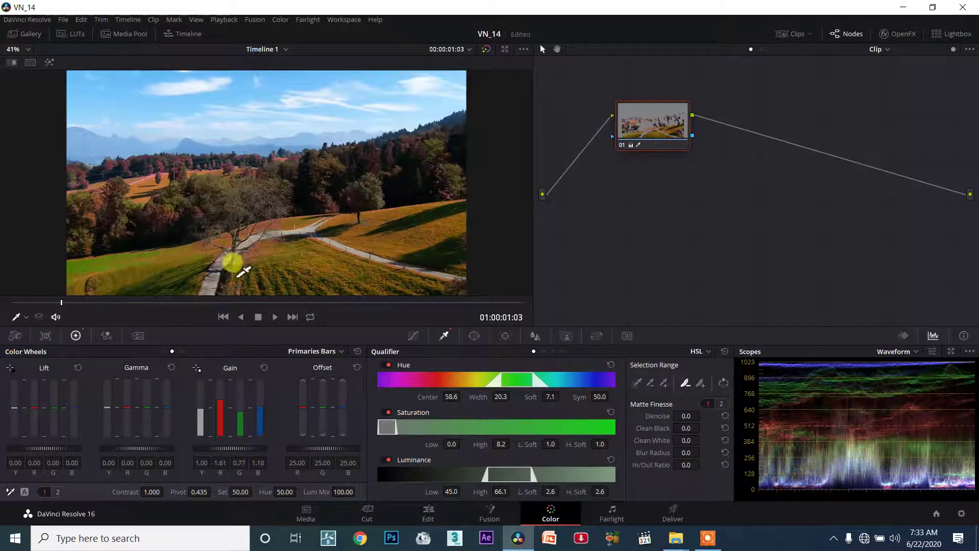
pyautogui.click(275, 317)
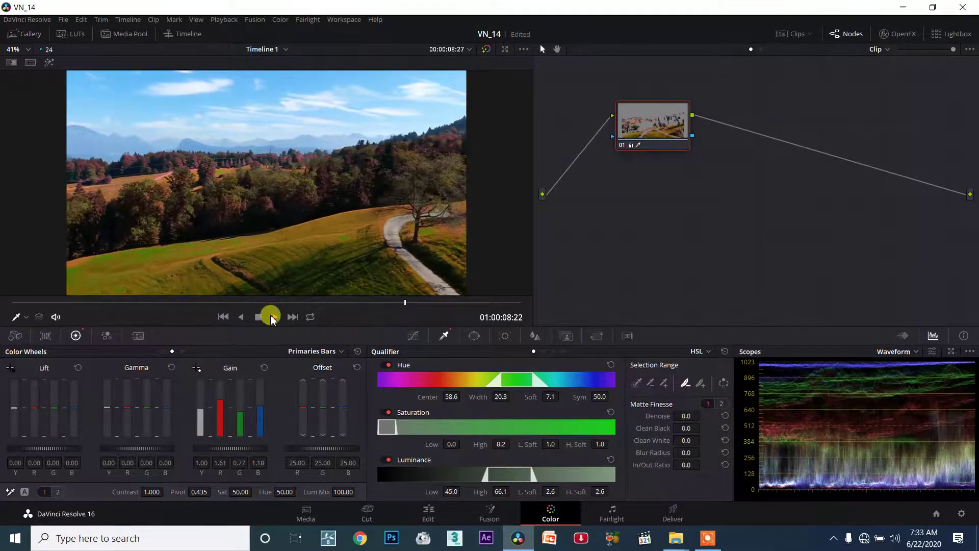
pyautogui.moveTo(274, 306); pyautogui.dragTo(2, 307)
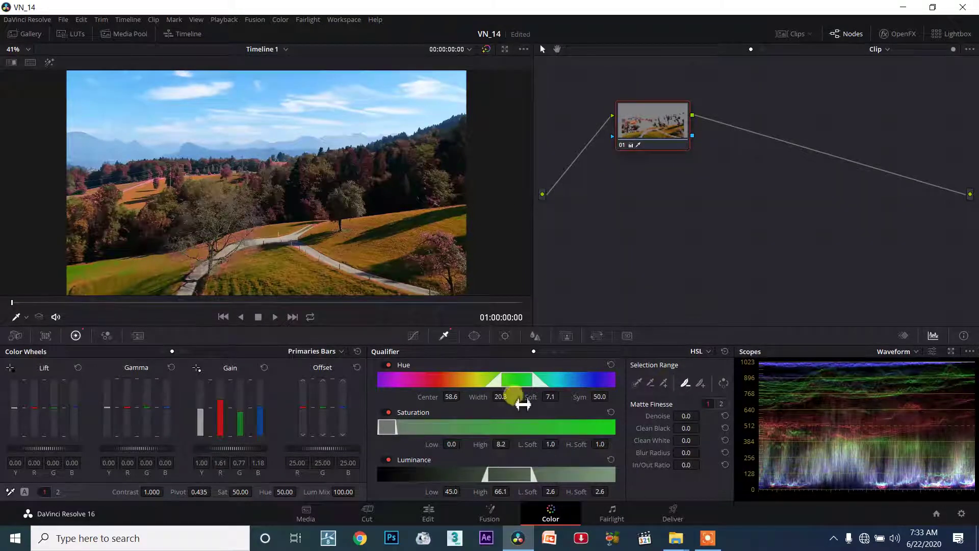
# Step: Retune the key to hue centre 55.6, saturation 0–8.4 and luminance 46.1–67.1
pyautogui.moveTo(517, 381)
pyautogui.mouseDown()
pyautogui.moveTo(465, 392)
pyautogui.moveTo(509, 398)
pyautogui.mouseUp()
pyautogui.moveTo(393, 428)
pyautogui.mouseDown()
pyautogui.moveTo(461, 428)
pyautogui.moveTo(402, 438)
pyautogui.mouseUp()
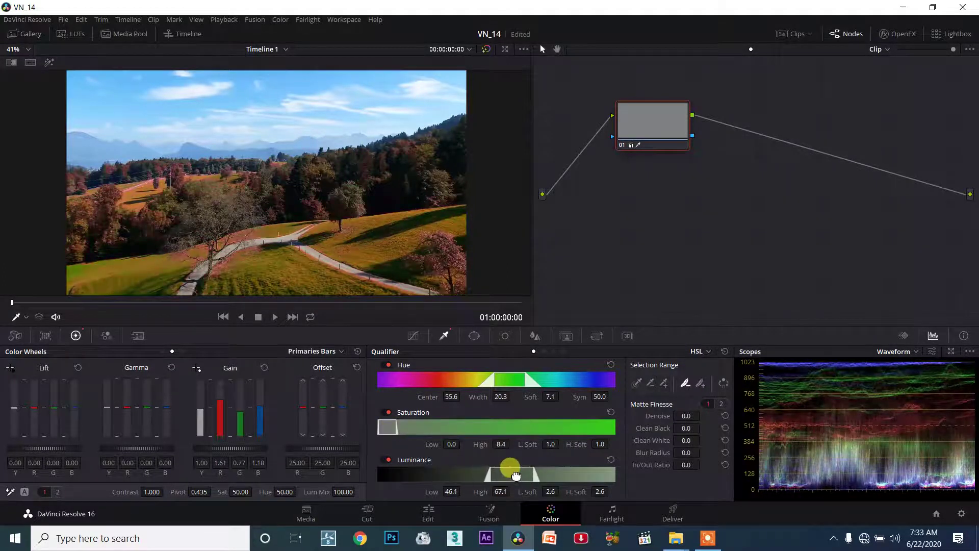
pyautogui.moveTo(512, 474); pyautogui.dragTo(516, 476)
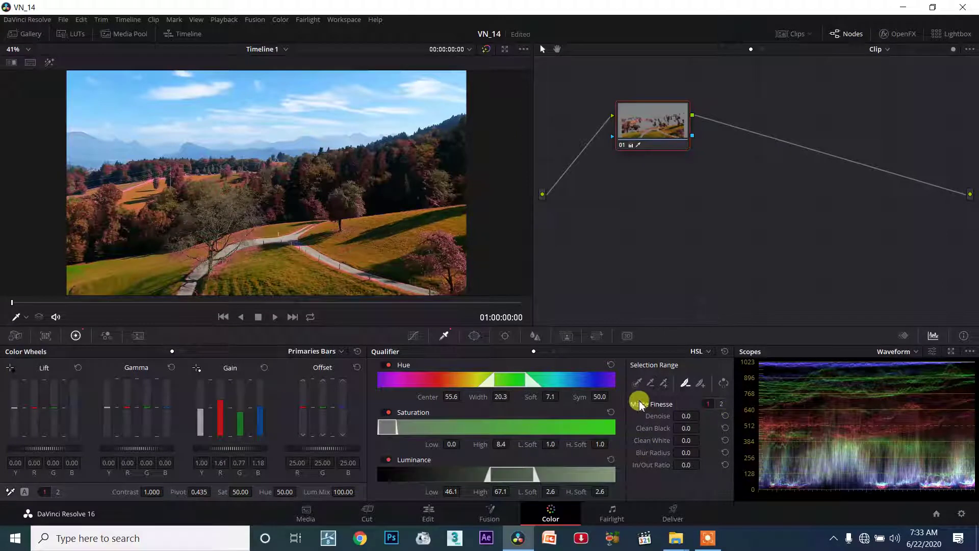